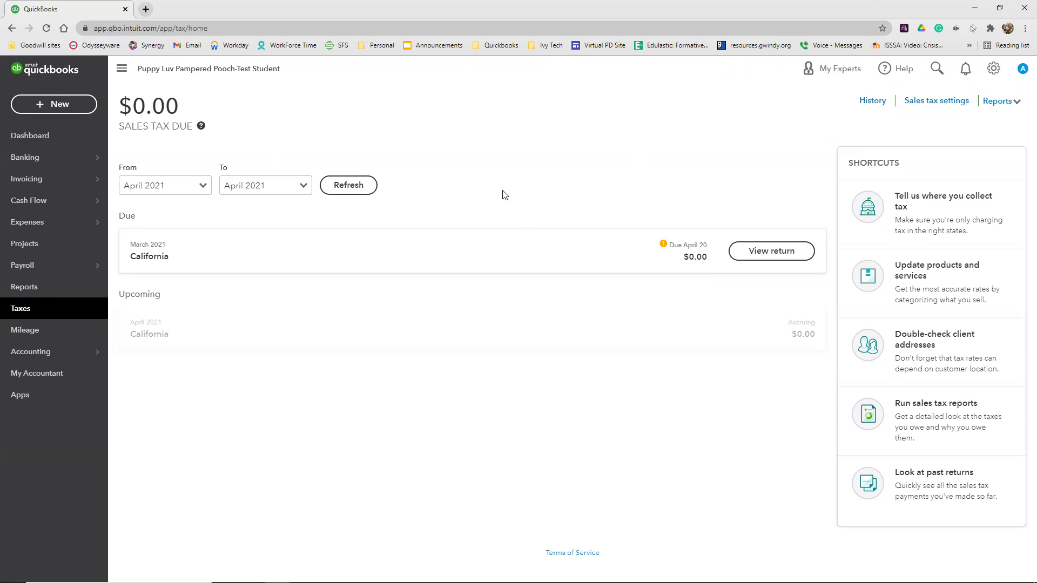
Go to Products and services from the gear menu and start a new product
{"action": "left_click", "coordinate": [995, 72]}
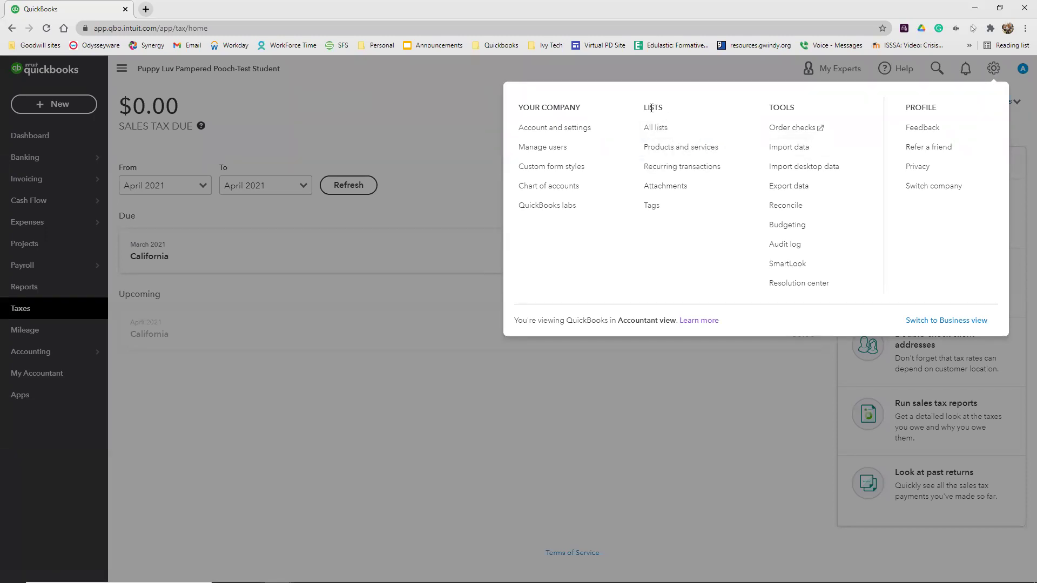
{"action": "left_click", "coordinate": [662, 152]}
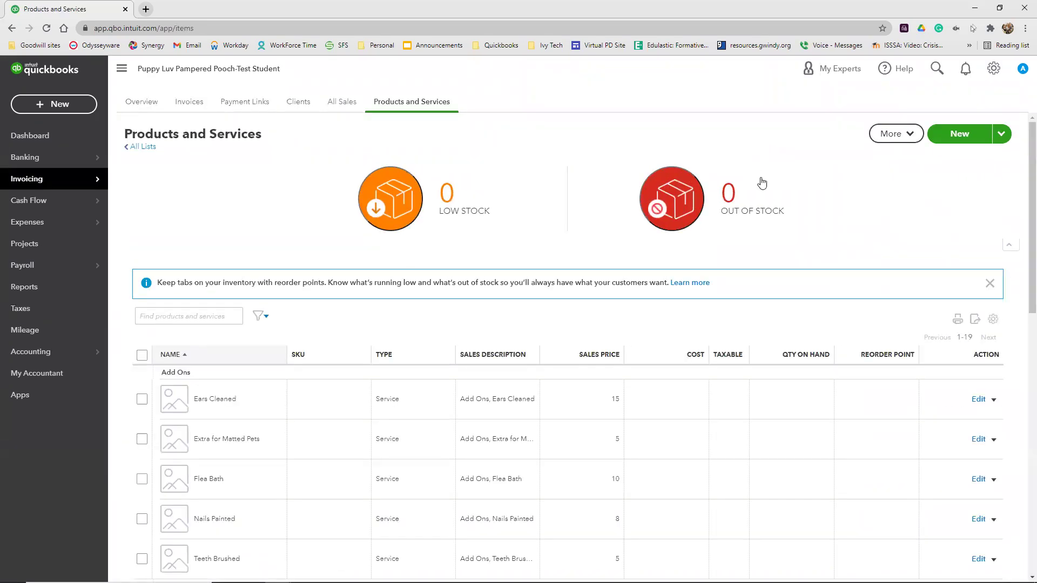
{"action": "left_click", "coordinate": [961, 136]}
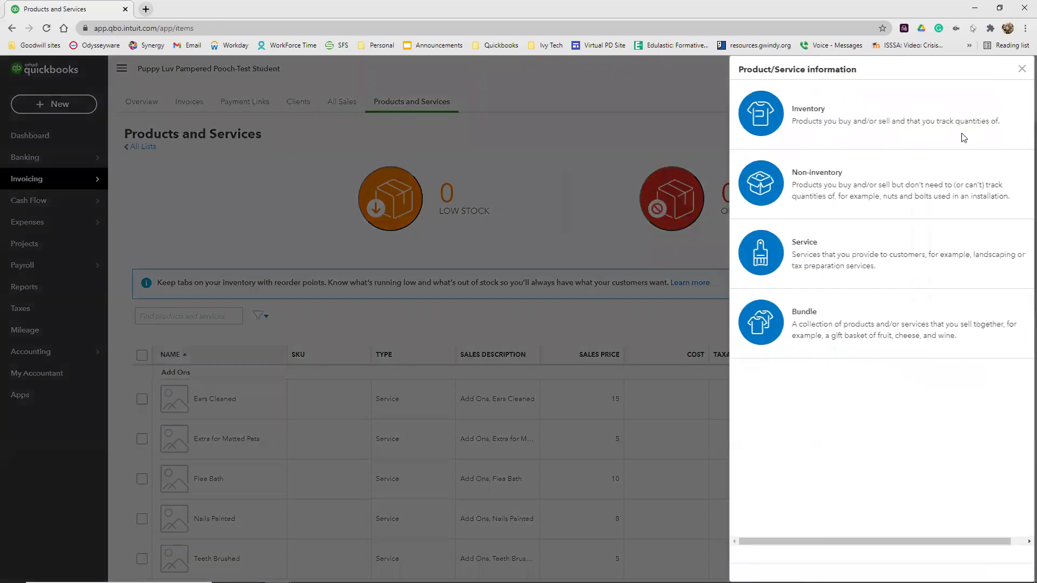
Create an inventory item named Toppie Treat Toy Small with initial quantity on hand 0
{"action": "left_click", "coordinate": [841, 128]}
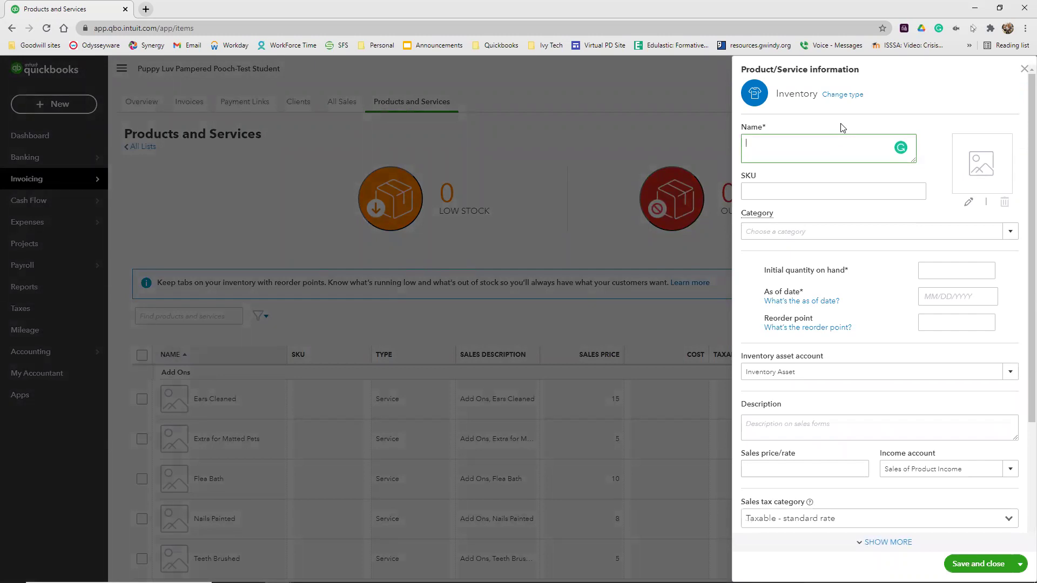
{"action": "type", "text": "Toppie Treat Toy Small"}
{"action": "left_click", "coordinate": [964, 268]}
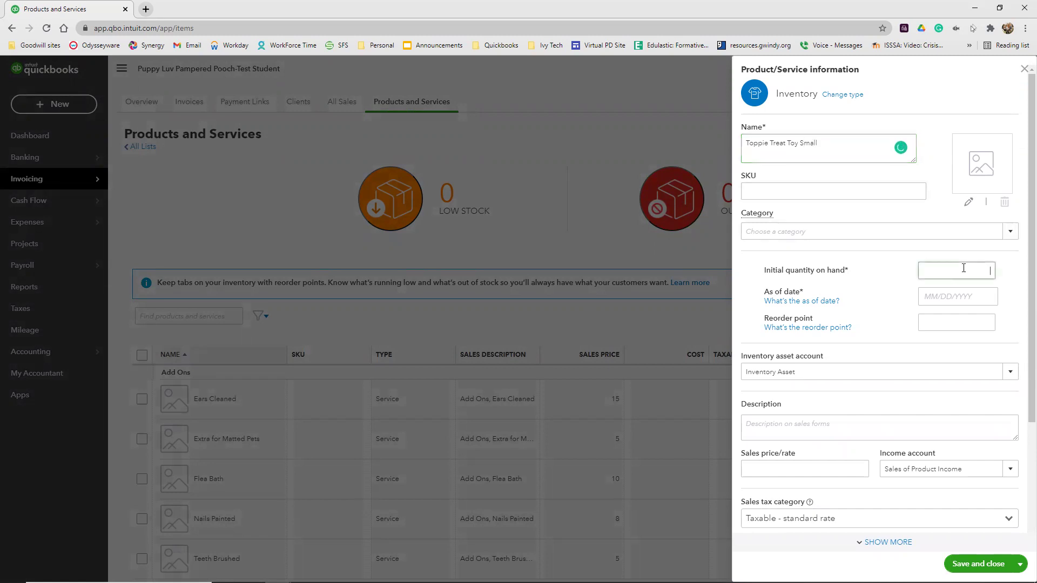
{"action": "type", "text": "0"}
Set the inventory as-of date to 04/13/2021
{"action": "left_click", "coordinate": [957, 291]}
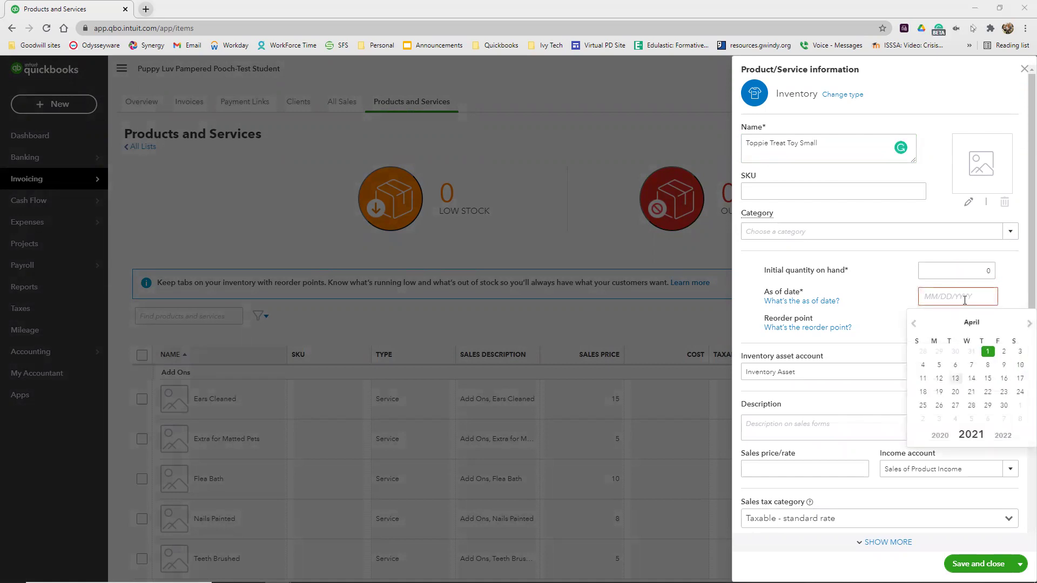
{"action": "type", "text": "9/7/520"}
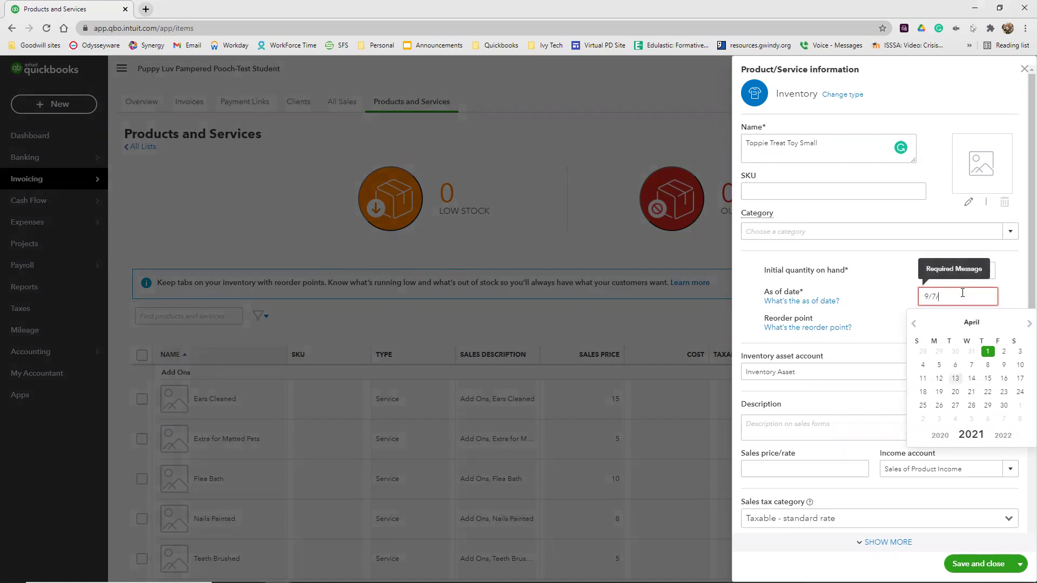
{"action": "key", "text": "BackSpace"}
{"action": "key", "text": "BackSpace"}
{"action": "key", "text": "BackSpace"}
{"action": "type", "text": "2026"}
{"action": "left_click", "coordinate": [886, 289]}
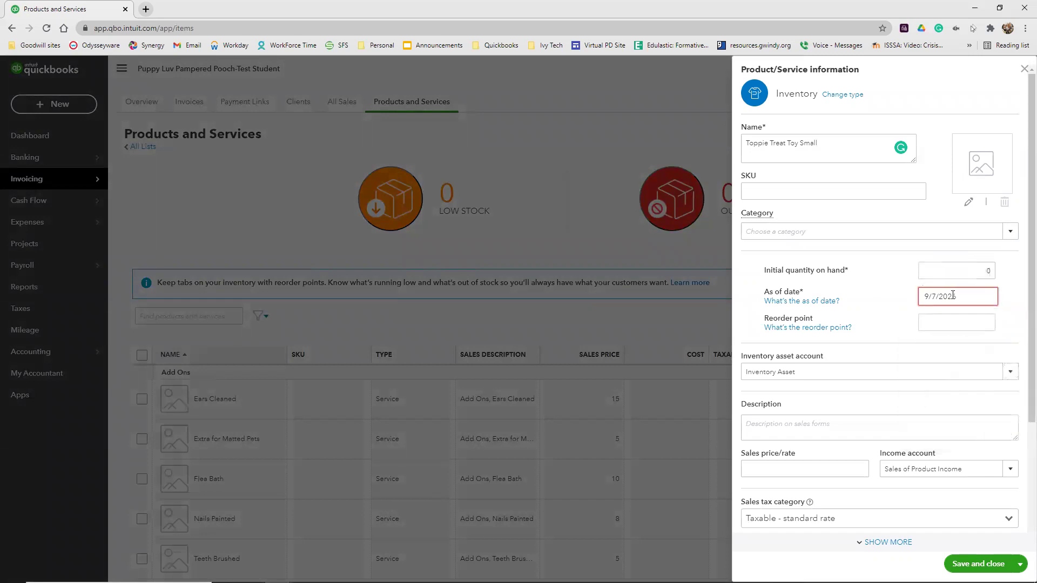
{"action": "left_click", "coordinate": [970, 305]}
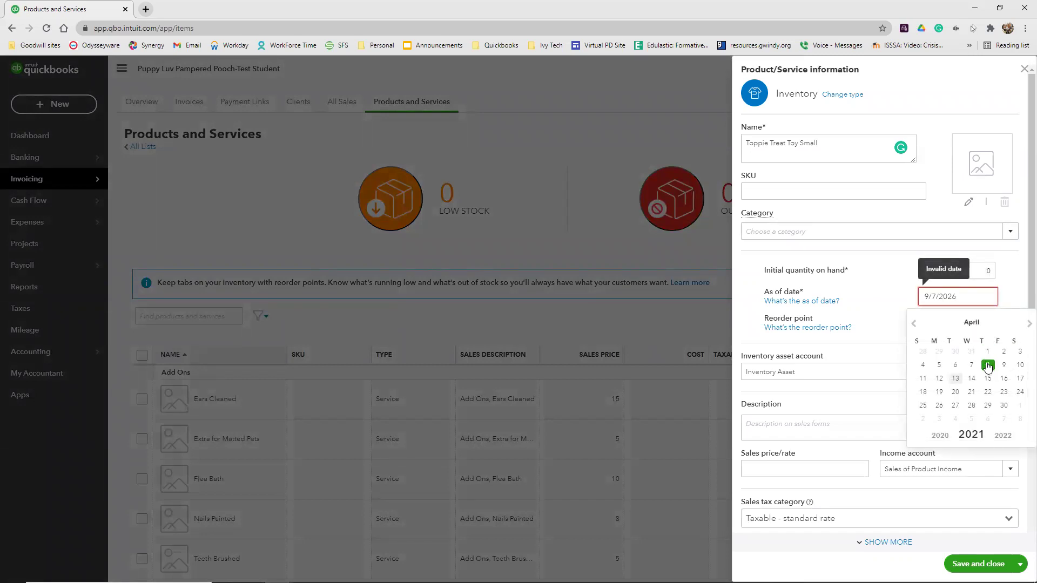
{"action": "left_click", "coordinate": [972, 379]}
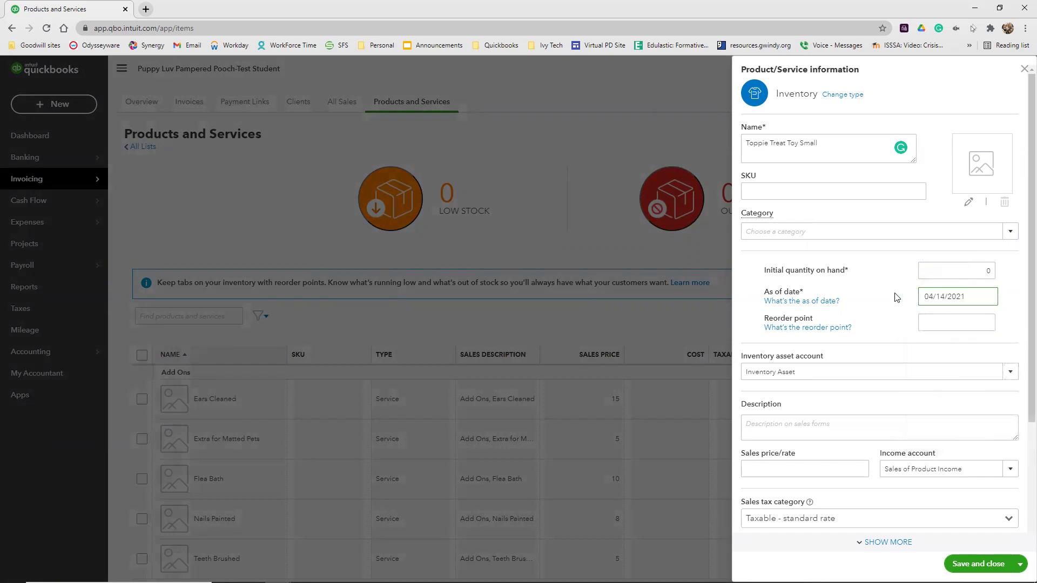
{"action": "double_click", "coordinate": [977, 296]}
{"action": "left_click", "coordinate": [985, 296]}
{"action": "triple_click", "coordinate": [985, 296]}
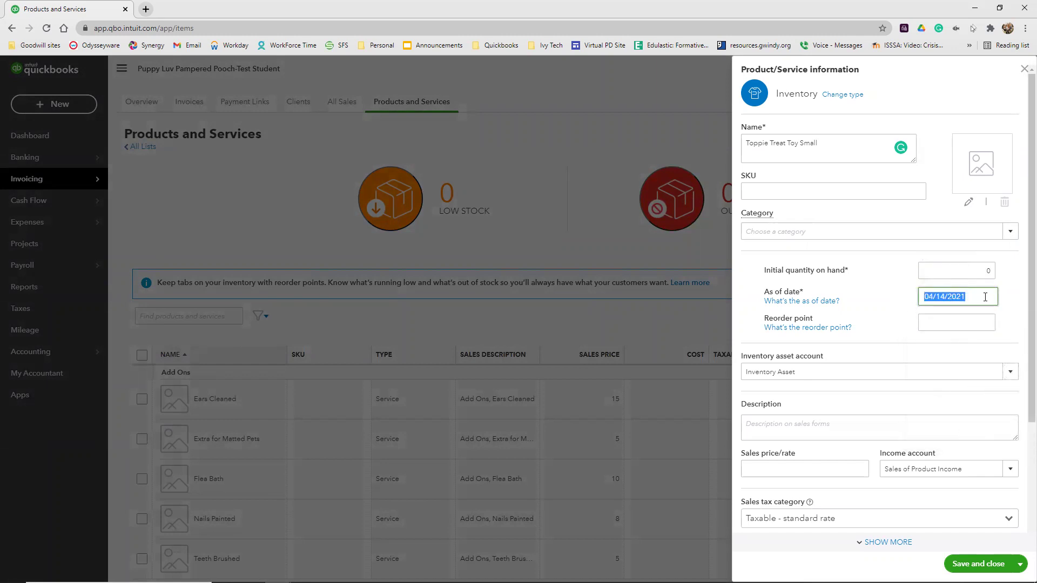
{"action": "left_click", "coordinate": [943, 297]}
{"action": "key", "text": "BackSpace"}
{"action": "type", "text": "3"}
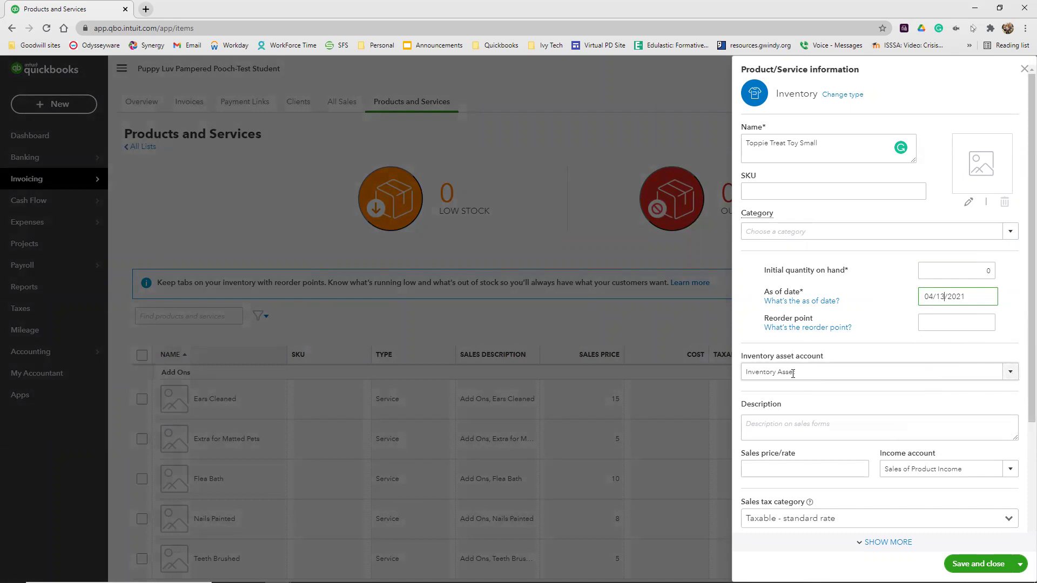
Enter sales description 'Toppie Treat Toy Small' and sales price 19.95
{"action": "scroll", "coordinate": [797, 385], "scroll_direction": "down", "scroll_amount": 1}
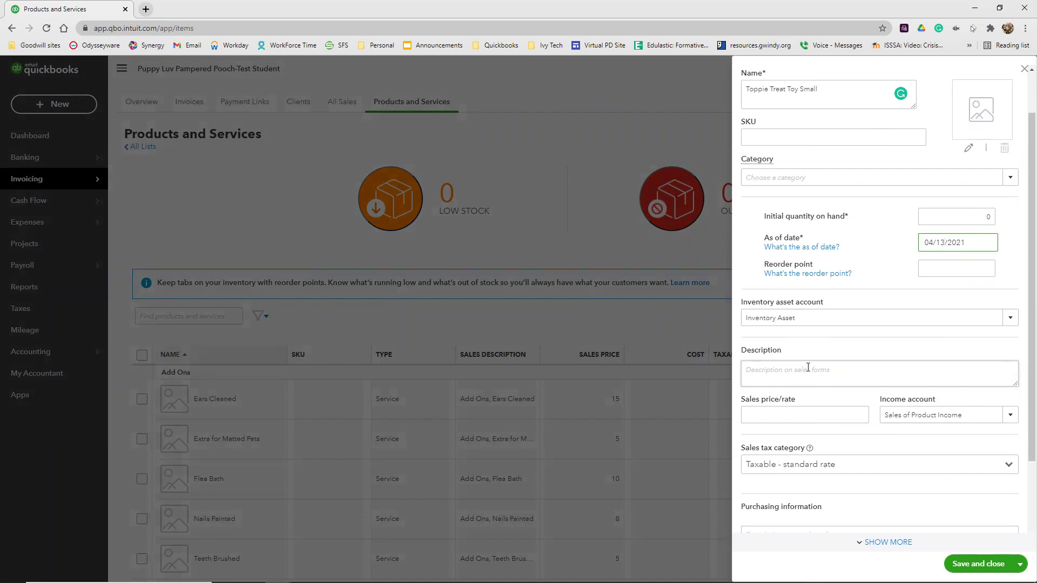
{"action": "left_click", "coordinate": [808, 367]}
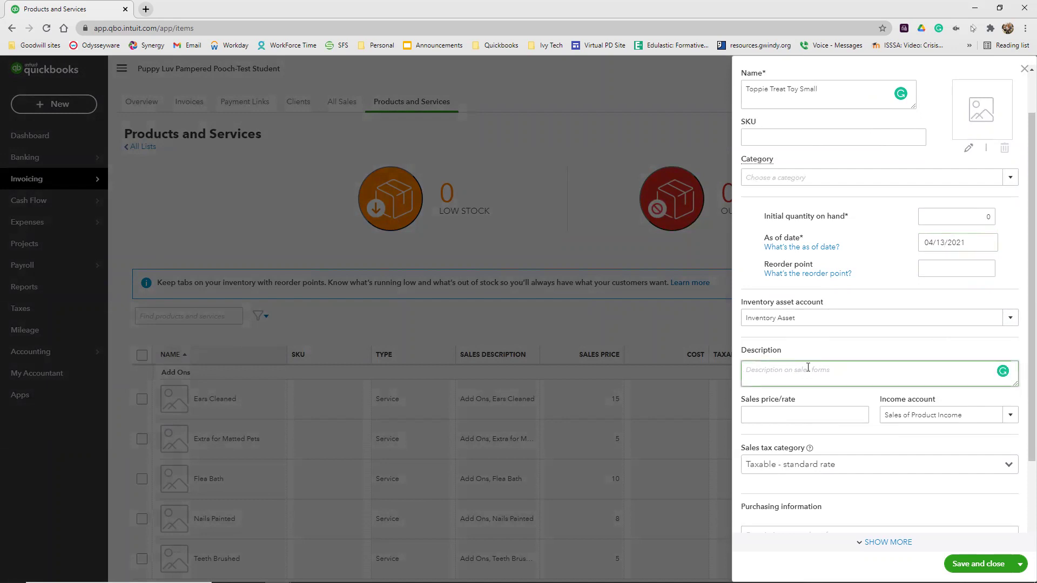
{"action": "type", "text": "Toppie Treat Toy Small"}
{"action": "left_click", "coordinate": [805, 416]}
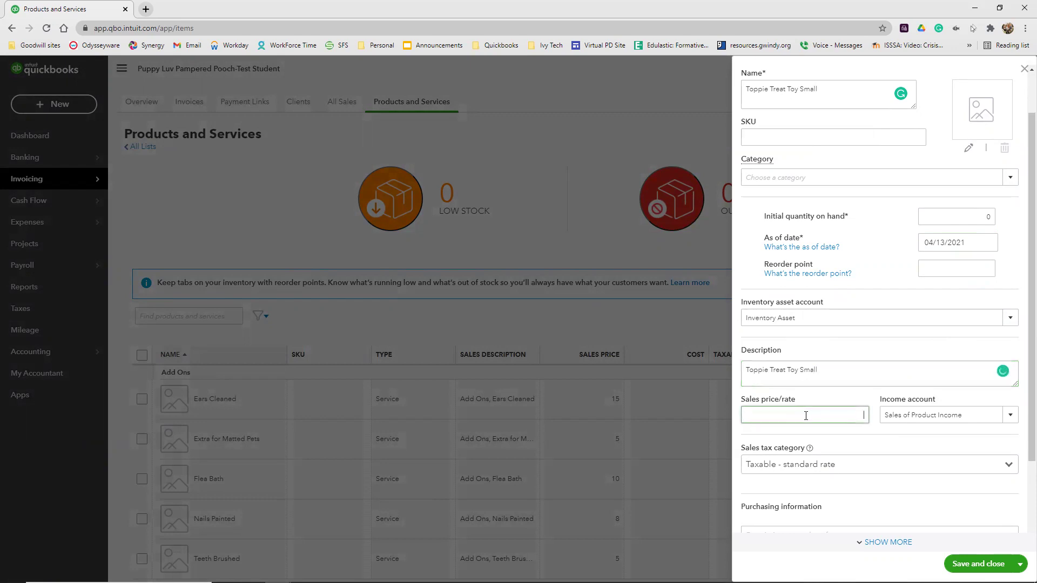
{"action": "type", "text": "19.95"}
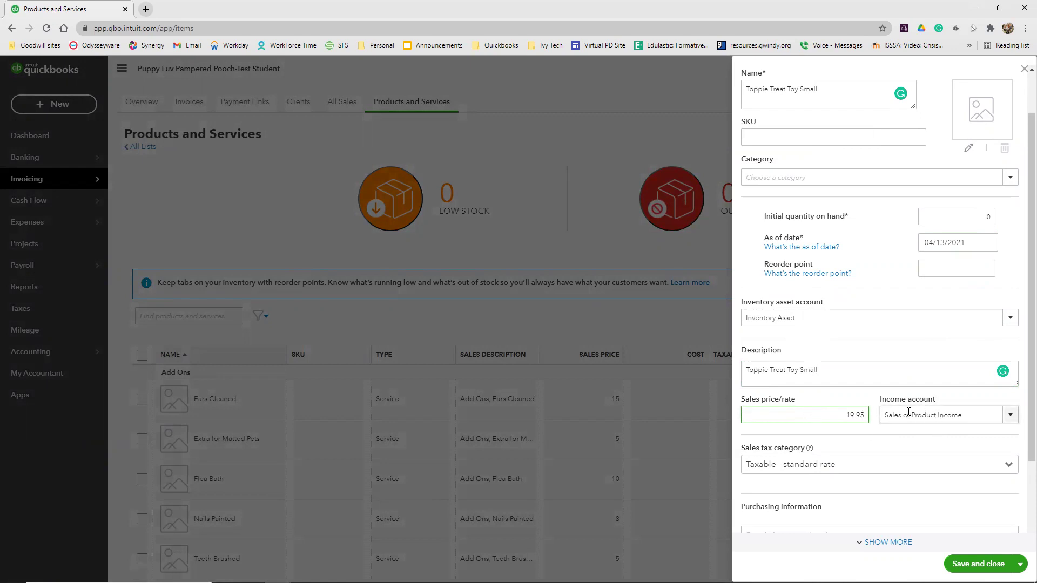
Copy the description into the purchase description and enter cost 7.95
{"action": "scroll", "coordinate": [908, 411], "scroll_direction": "down", "scroll_amount": 2}
{"action": "left_click", "coordinate": [889, 431]}
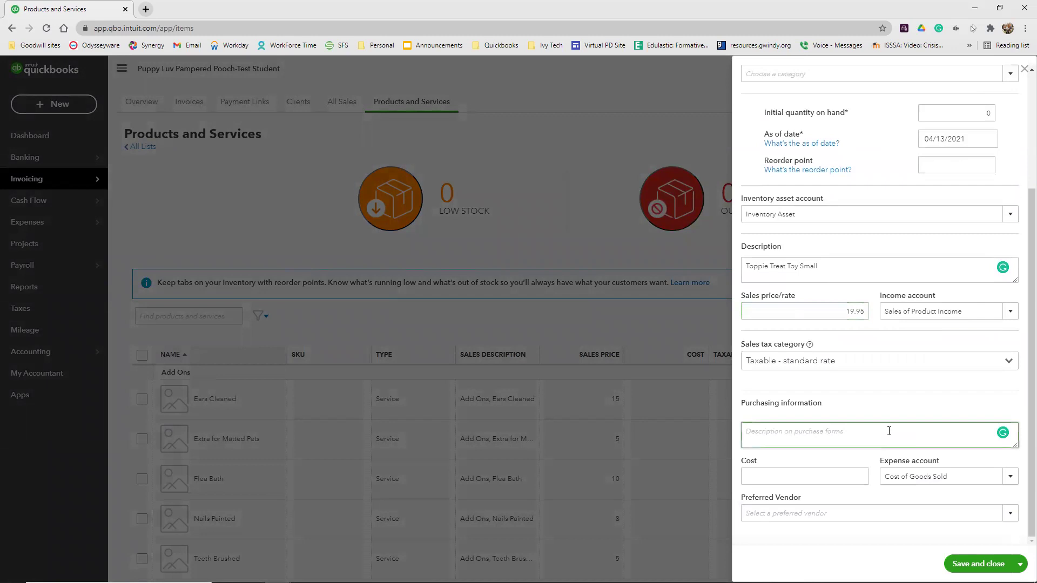
{"action": "type", "text": "Te"}
{"action": "key", "text": "BackSpace"}
{"action": "key", "text": "BackSpace"}
{"action": "left_click_drag", "start_coordinate": [820, 266], "coordinate": [694, 294]}
{"action": "key", "text": "ctrl+c"}
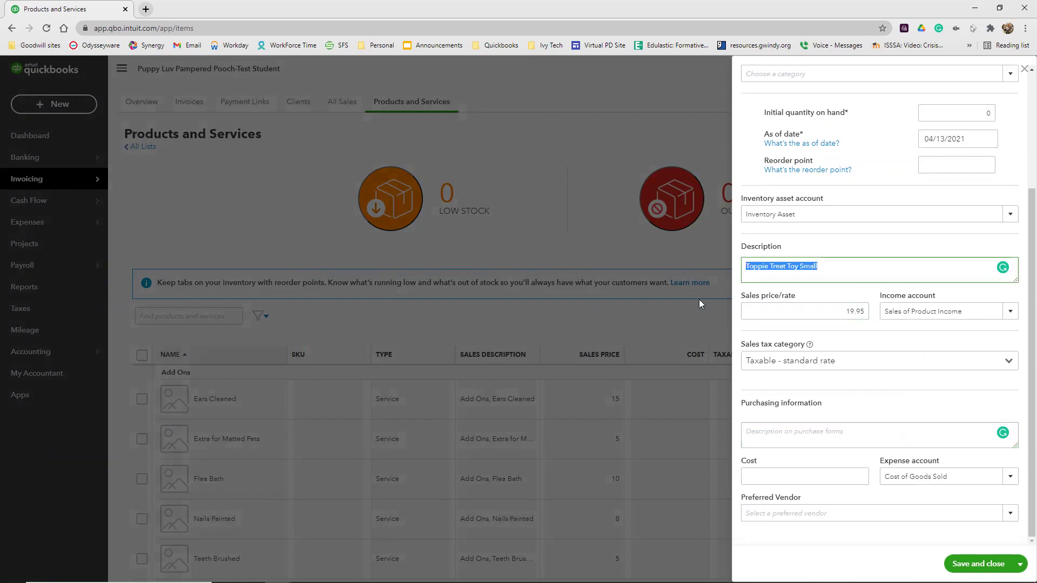
{"action": "left_click", "coordinate": [788, 428]}
{"action": "key", "text": "ctrl+v"}
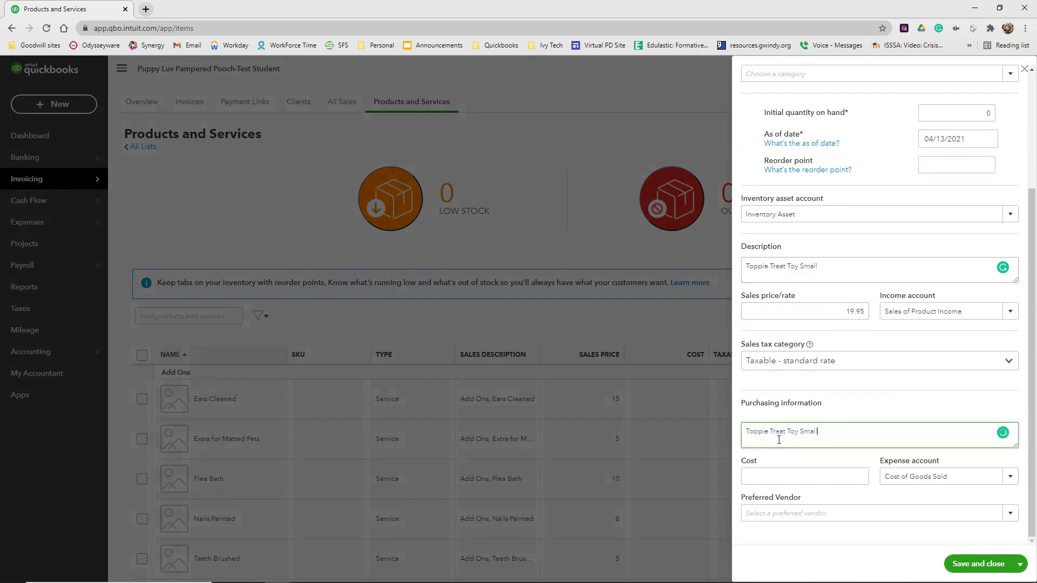
{"action": "left_click", "coordinate": [796, 474]}
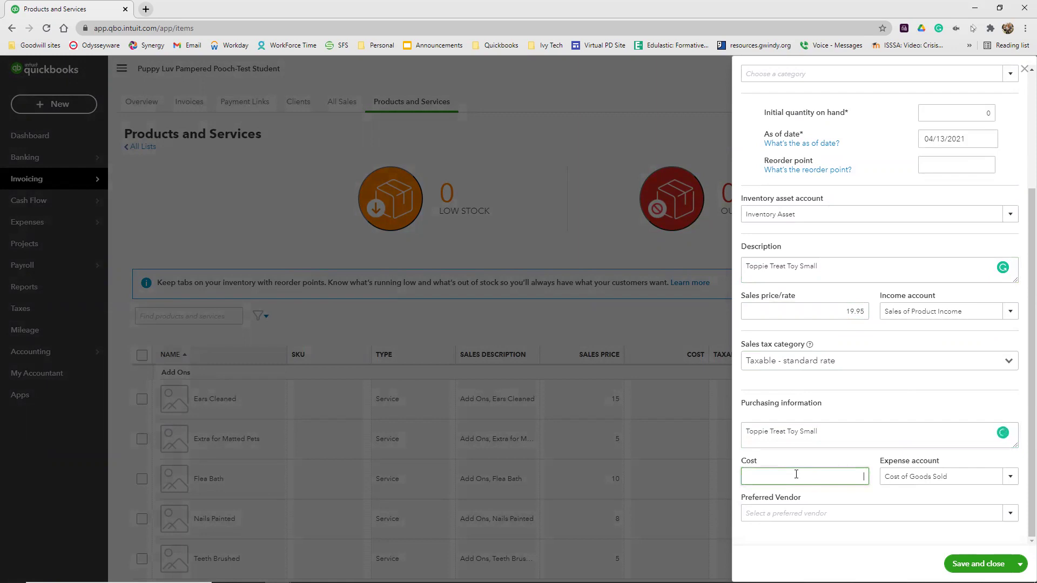
{"action": "type", "text": "7.95"}
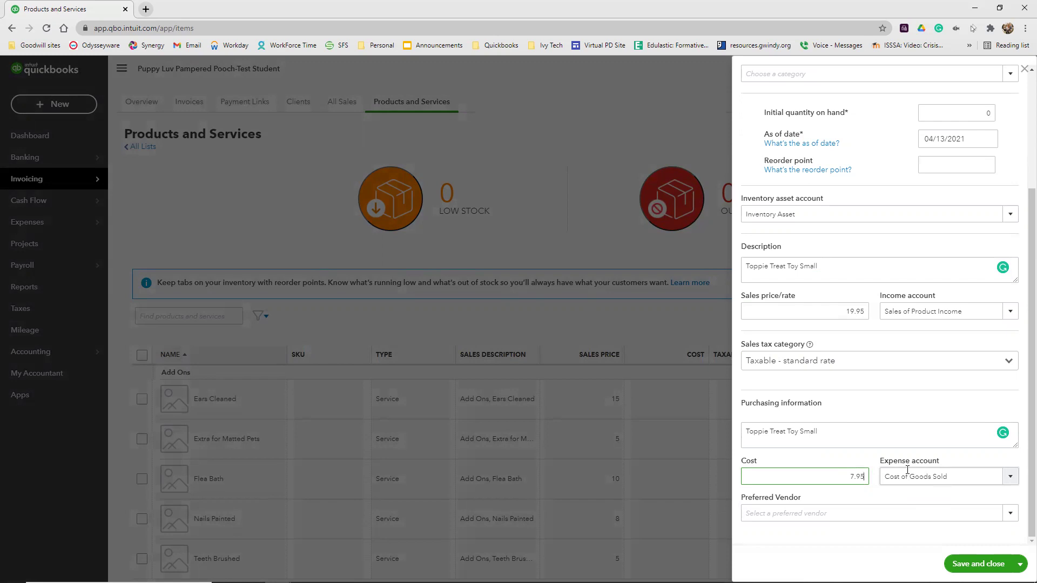
{"action": "scroll", "coordinate": [902, 465], "scroll_direction": "up", "scroll_amount": 1}
{"action": "scroll", "coordinate": [894, 458], "scroll_direction": "down", "scroll_amount": 1}
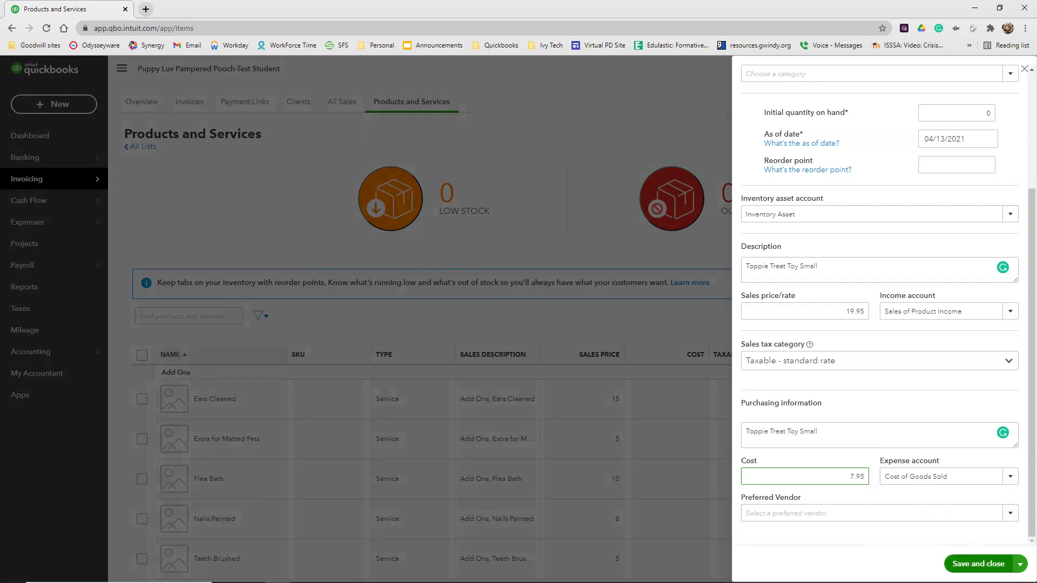
{"action": "left_click", "coordinate": [1020, 563]}
Save the Small item and start a new one named Toppie Treat Toy Medium
{"action": "left_click", "coordinate": [1002, 547]}
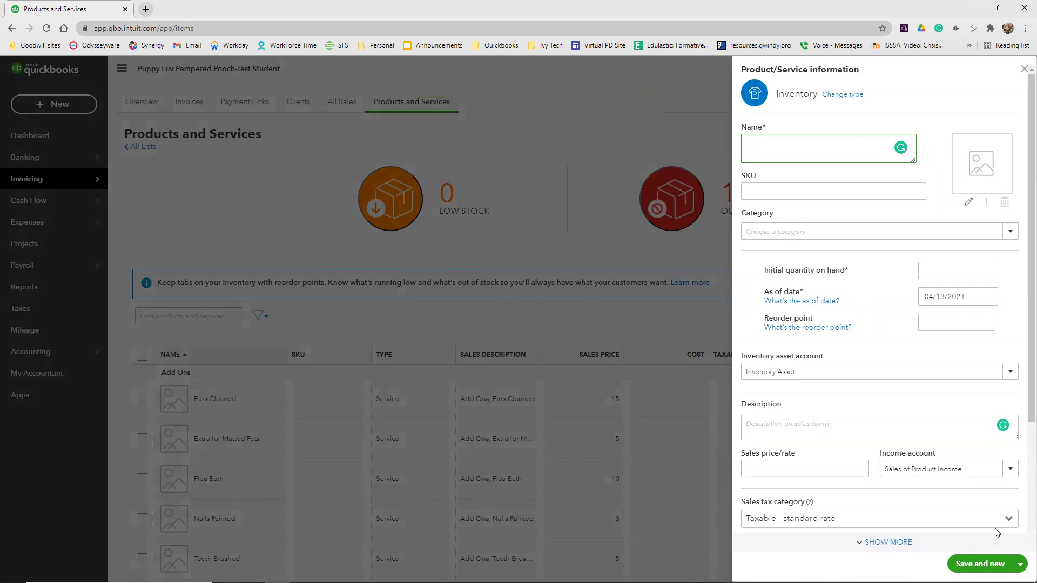
{"action": "key", "text": "ctrl+v"}
{"action": "key", "text": "BackSpace"}
{"action": "key", "text": "BackSpace"}
{"action": "type", "text": "Me"}
{"action": "type", "text": "duim"}
{"action": "key", "text": "BackSpace"}
{"action": "type", "text": "ium"}
Keep the 04/13/2021 as-of date and copy the name into the sales description
{"action": "left_click", "coordinate": [925, 274]}
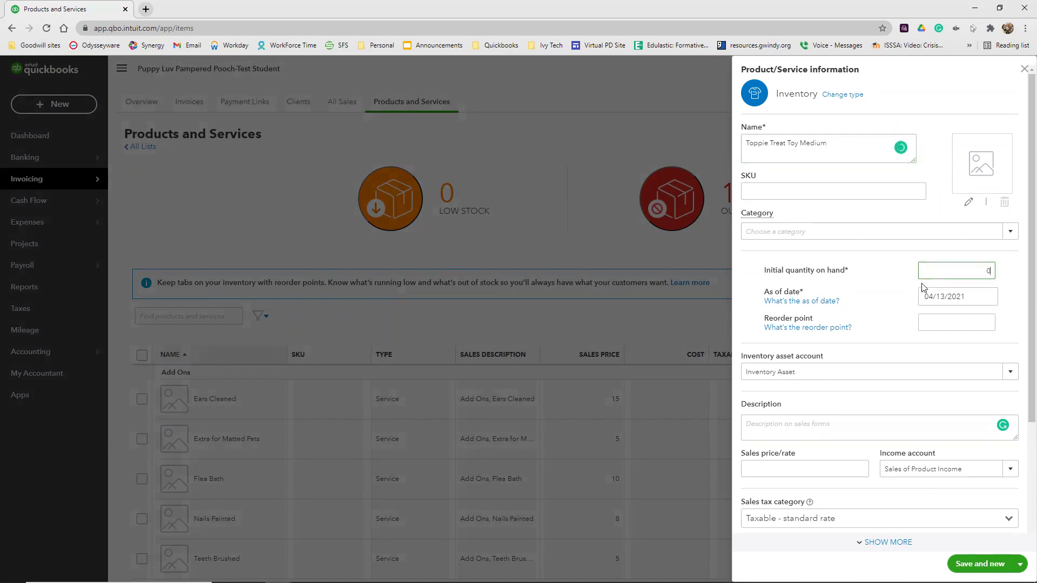
{"action": "left_click", "coordinate": [923, 296]}
{"action": "left_click", "coordinate": [913, 302]}
{"action": "left_click", "coordinate": [921, 297]}
{"action": "left_click", "coordinate": [829, 431]}
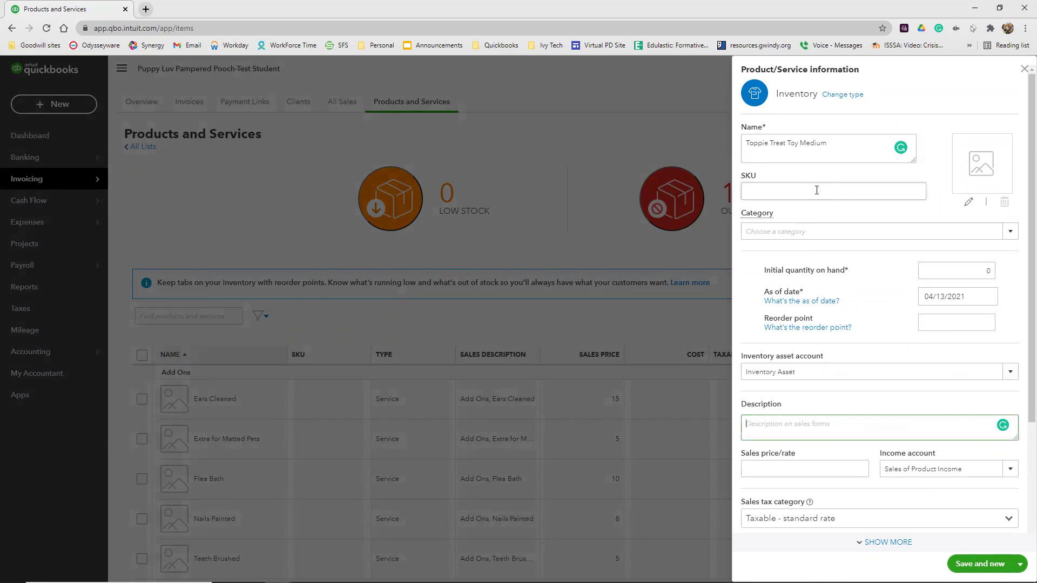
{"action": "triple_click", "coordinate": [747, 142]}
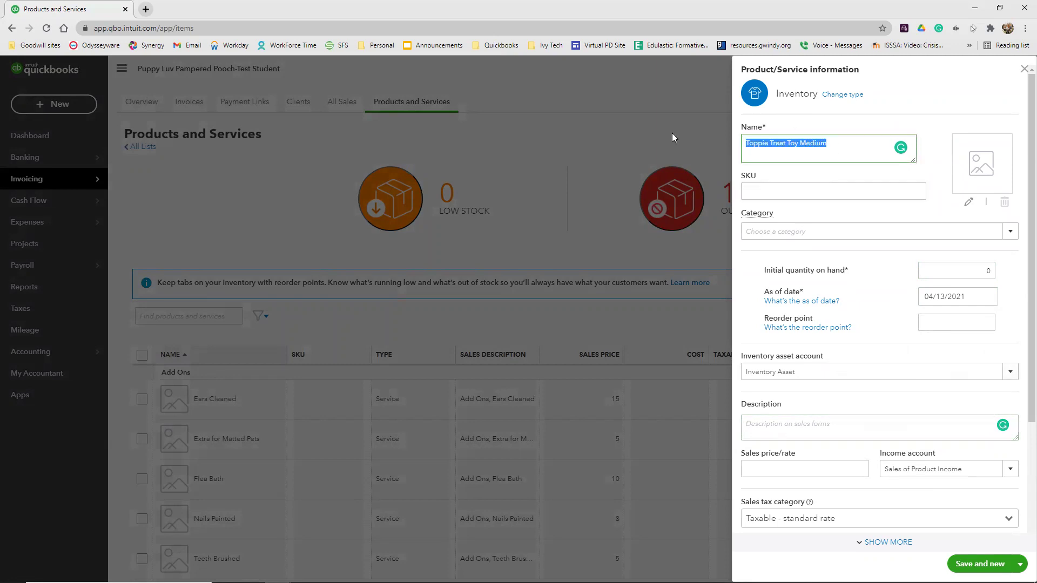
{"action": "key", "text": "ctrl+c"}
{"action": "left_click", "coordinate": [801, 427]}
{"action": "key", "text": "ctrl+v"}
Enter sales price 22.95, cost 9.95, and paste the name as purchase description
{"action": "left_click", "coordinate": [837, 468]}
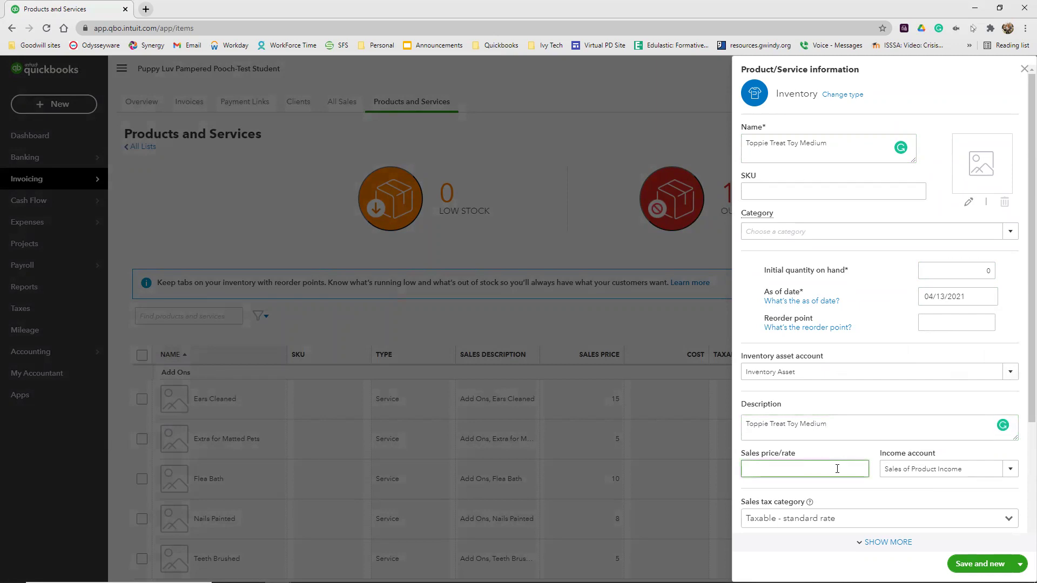
{"action": "type", "text": "22.95"}
{"action": "scroll", "coordinate": [799, 403], "scroll_direction": "down", "scroll_amount": 3}
{"action": "left_click", "coordinate": [806, 476]}
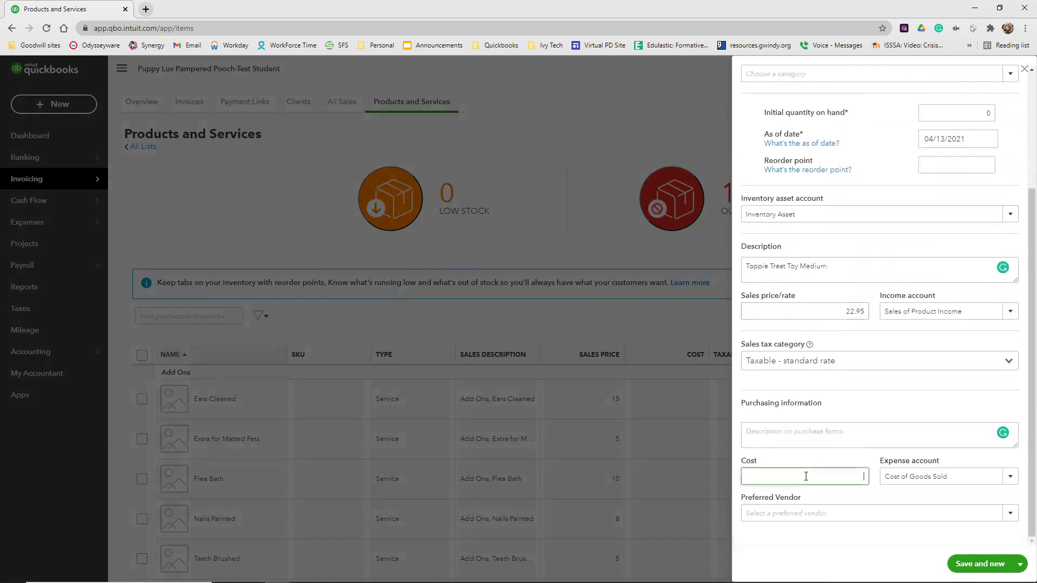
{"action": "type", "text": "9.95"}
{"action": "left_click", "coordinate": [798, 437]}
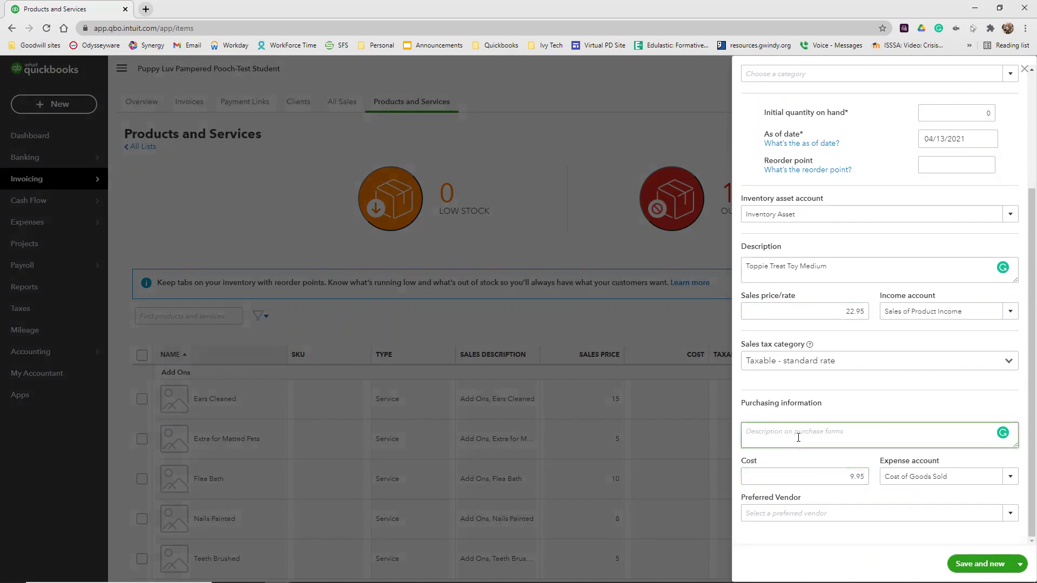
{"action": "key", "text": "ctrl+v"}
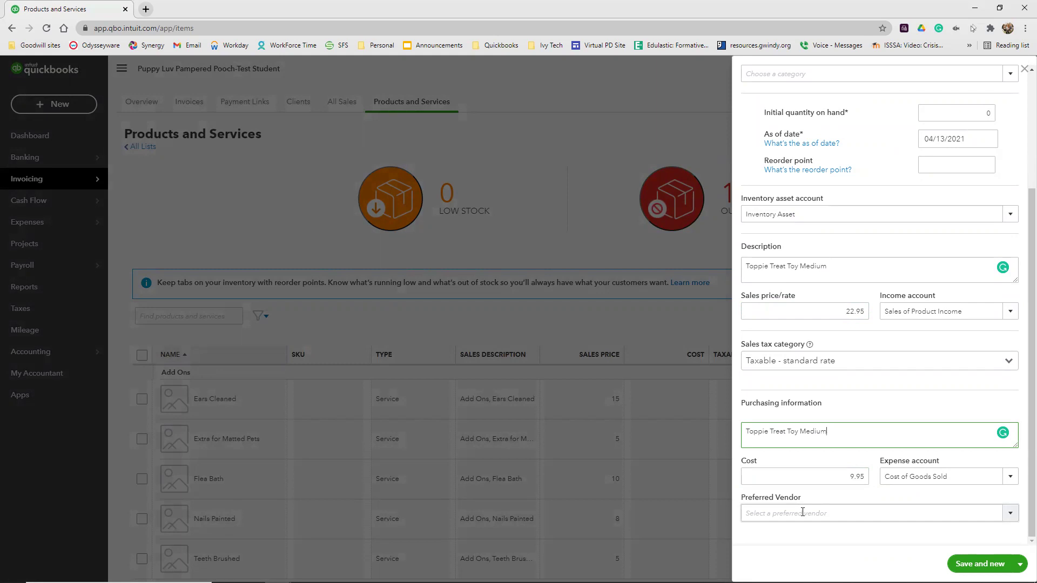
Correct the as-of date to April 13 and save the Medium item with Save and new
{"action": "left_click", "coordinate": [979, 563]}
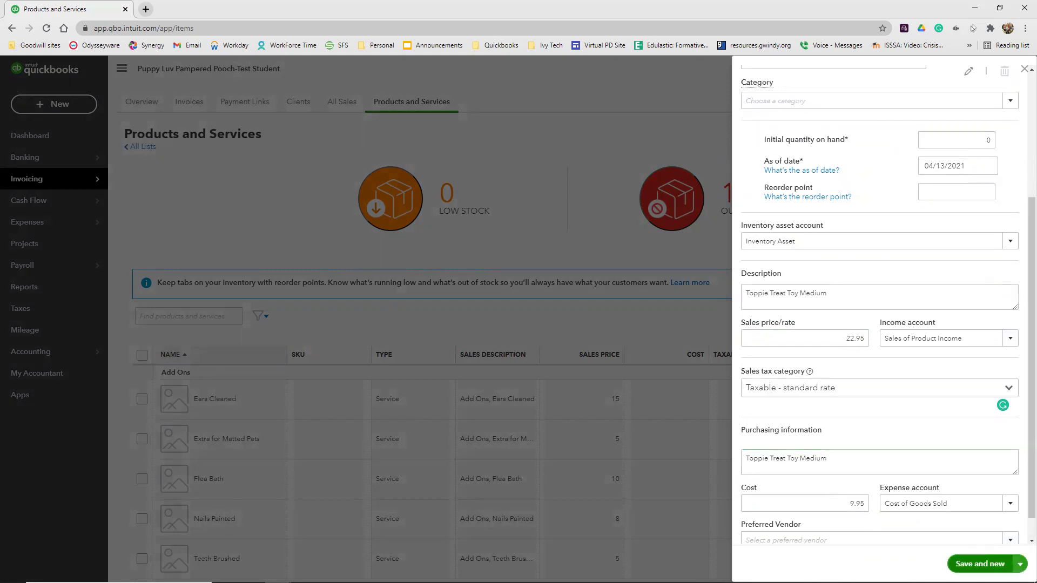
{"action": "left_click", "coordinate": [959, 353]}
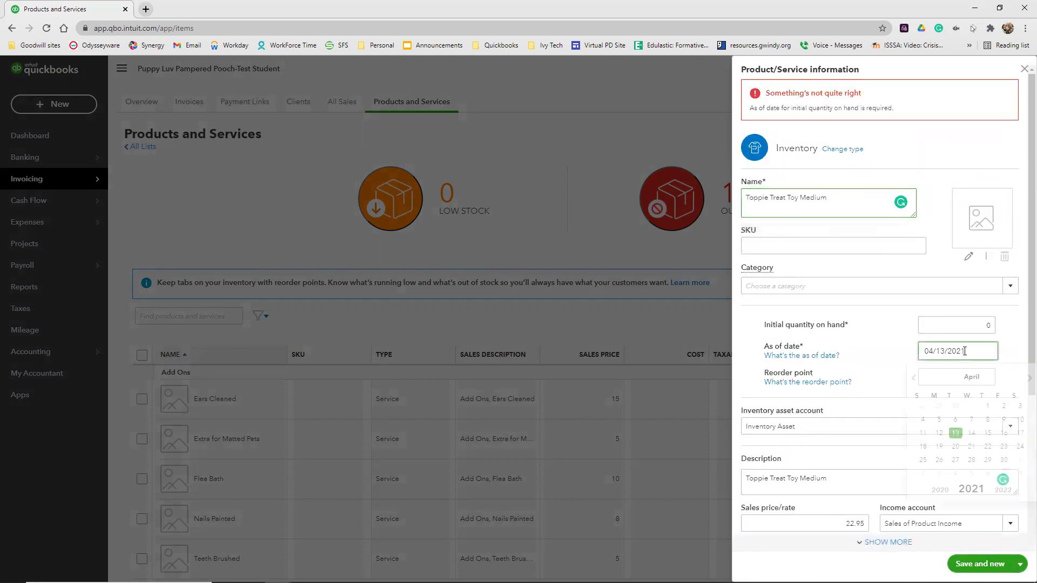
{"action": "left_click", "coordinate": [955, 433]}
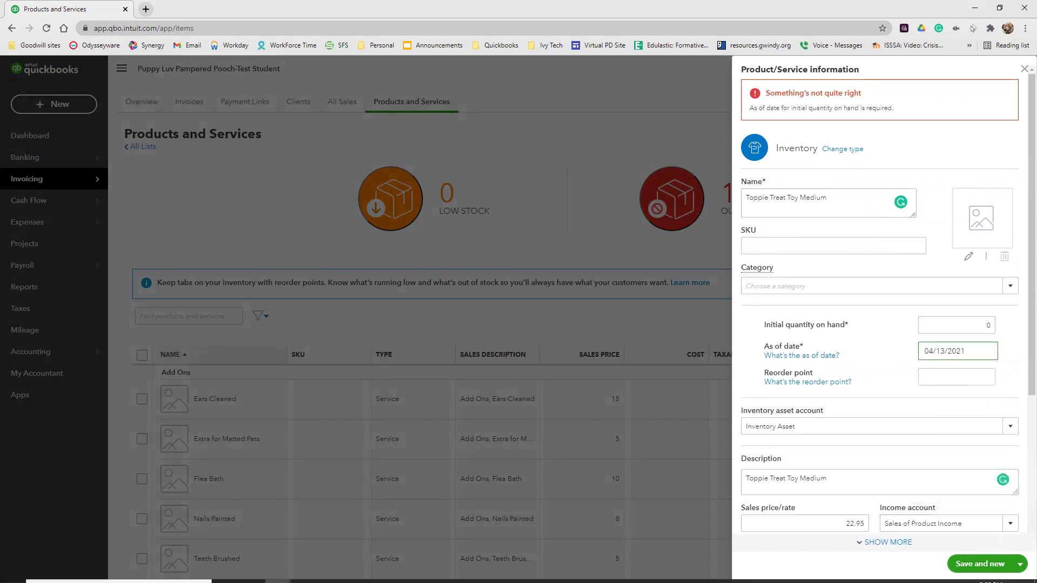
{"action": "left_click", "coordinate": [978, 564]}
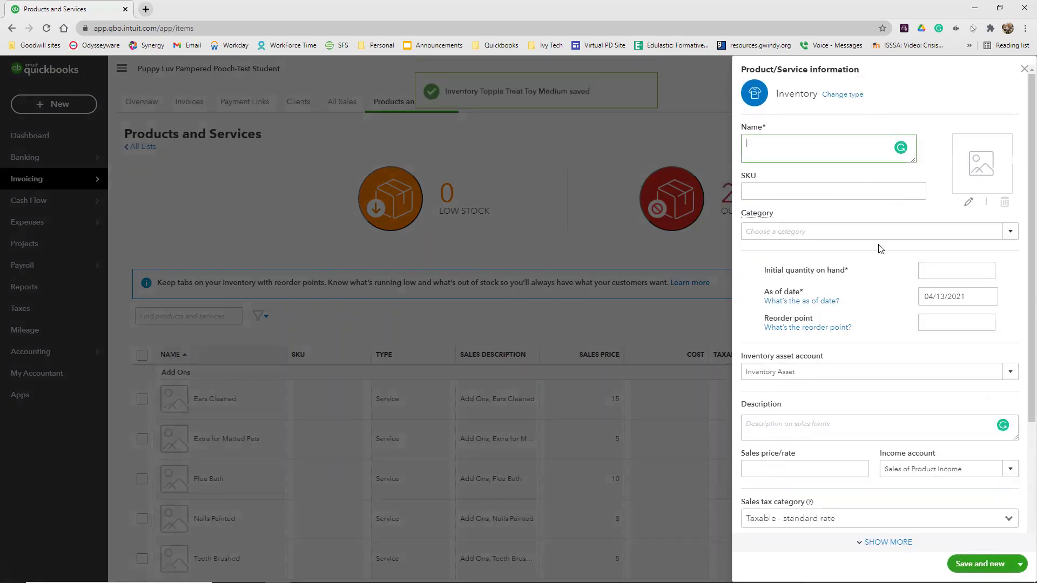
Name the new item Toppie Treat Toy Large with initial quantity on hand 0
{"action": "key", "text": "ctrl+v"}
{"action": "key", "text": "BackSpace"}
{"action": "key", "text": "BackSpace"}
{"action": "key", "text": "BackSpace"}
{"action": "key", "text": "BackSpace"}
{"action": "key", "text": "BackSpace"}
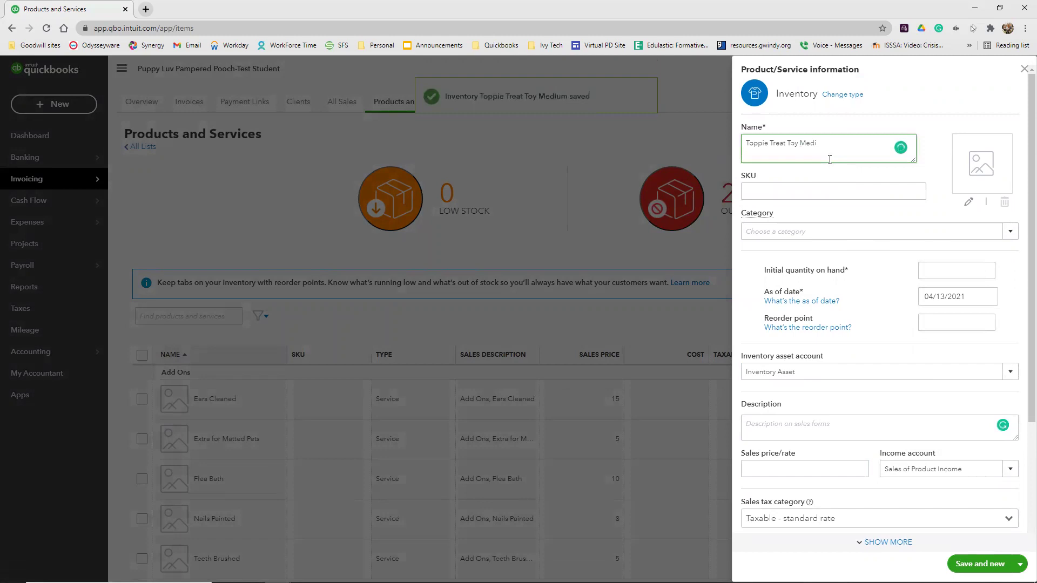
{"action": "type", "text": "Large"}
{"action": "left_click_drag", "start_coordinate": [821, 145], "coordinate": [570, 112]}
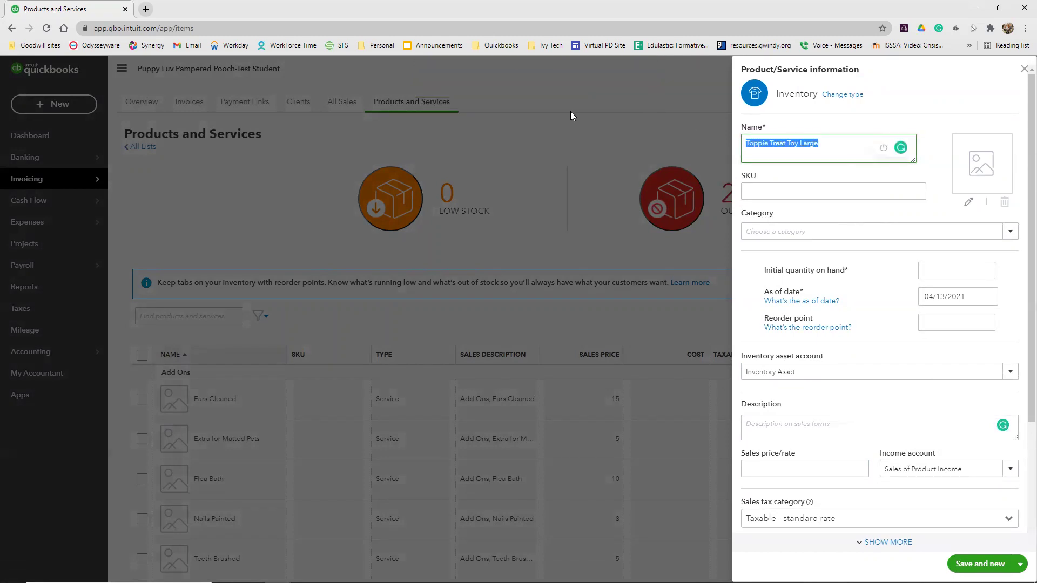
{"action": "left_click", "coordinate": [989, 271]}
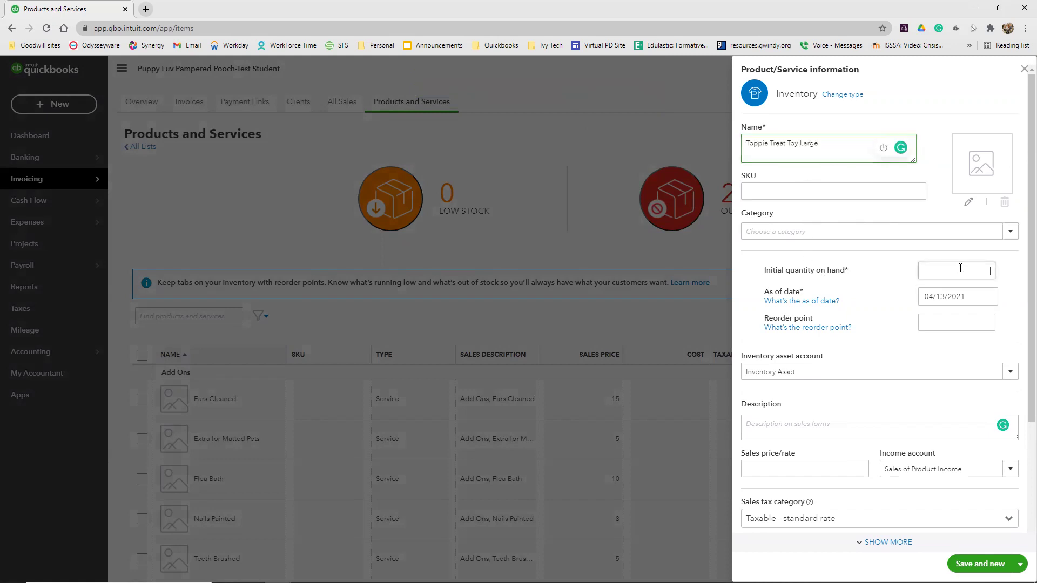
{"action": "type", "text": "0"}
{"action": "key", "text": "Tab"}
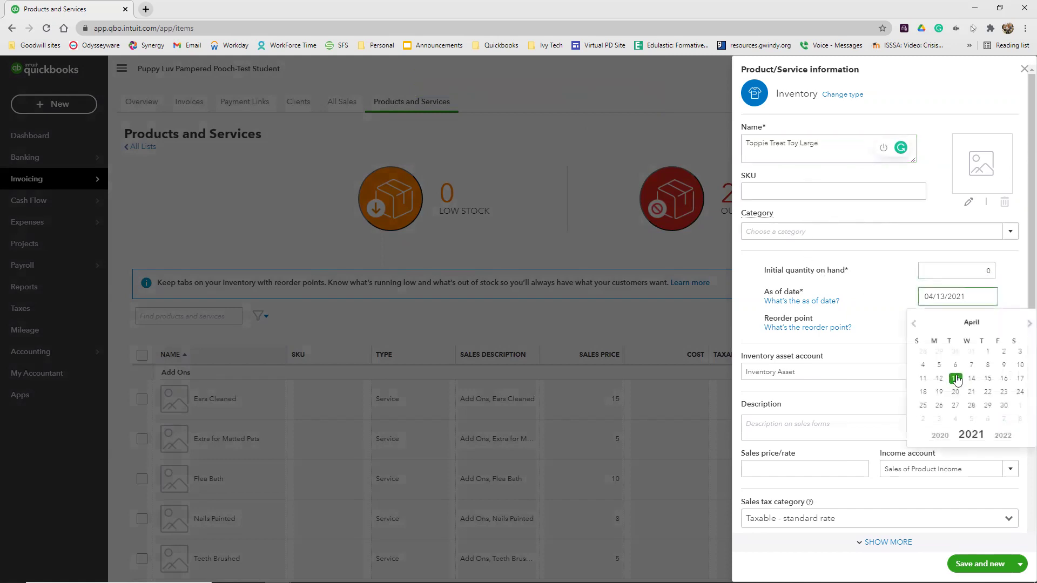
Fill both descriptions with the product name and set sales price 25.95
{"action": "left_click", "coordinate": [813, 413]}
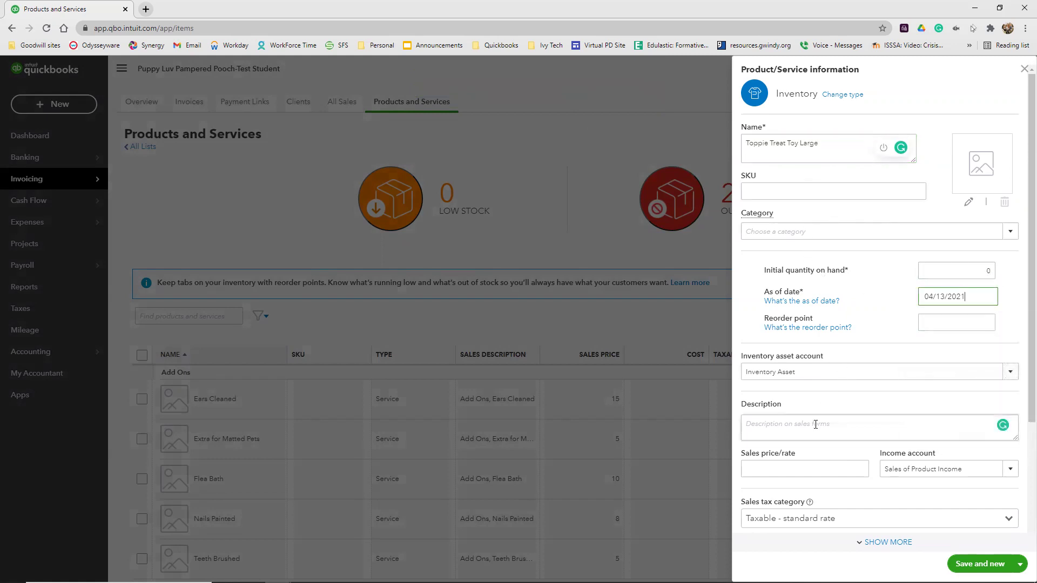
{"action": "key", "text": "ctrl+v"}
{"action": "scroll", "coordinate": [831, 351], "scroll_direction": "down", "scroll_amount": 2}
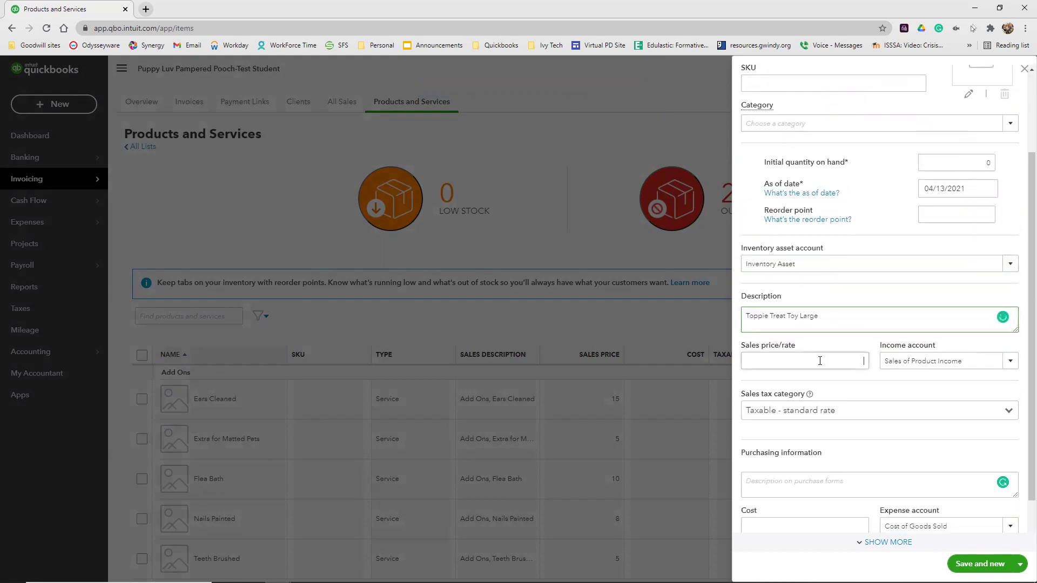
{"action": "left_click", "coordinate": [820, 361]}
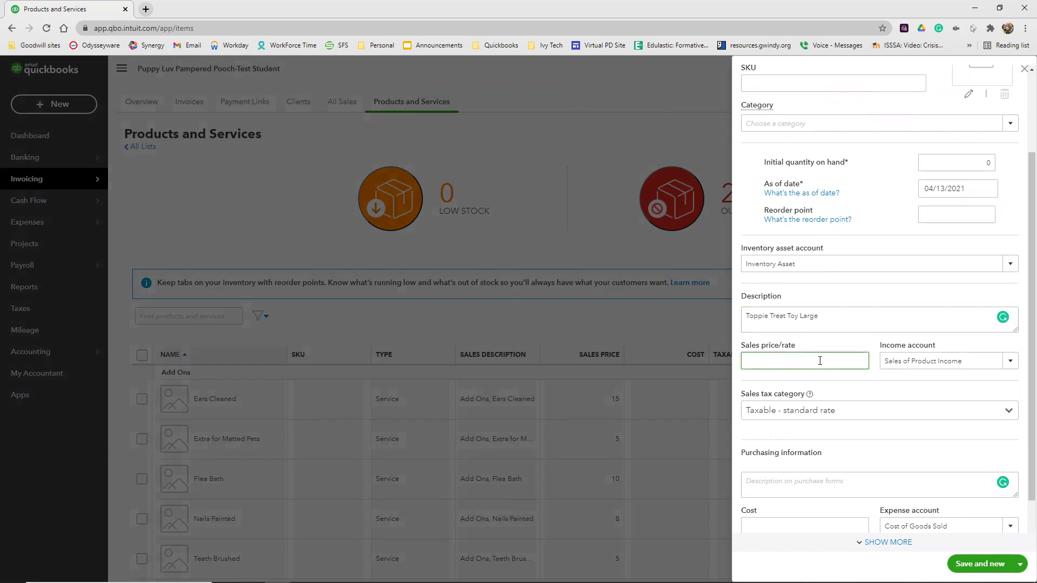
{"action": "type", "text": "25.95"}
{"action": "left_click", "coordinate": [802, 479]}
{"action": "key", "text": "ctrl+v"}
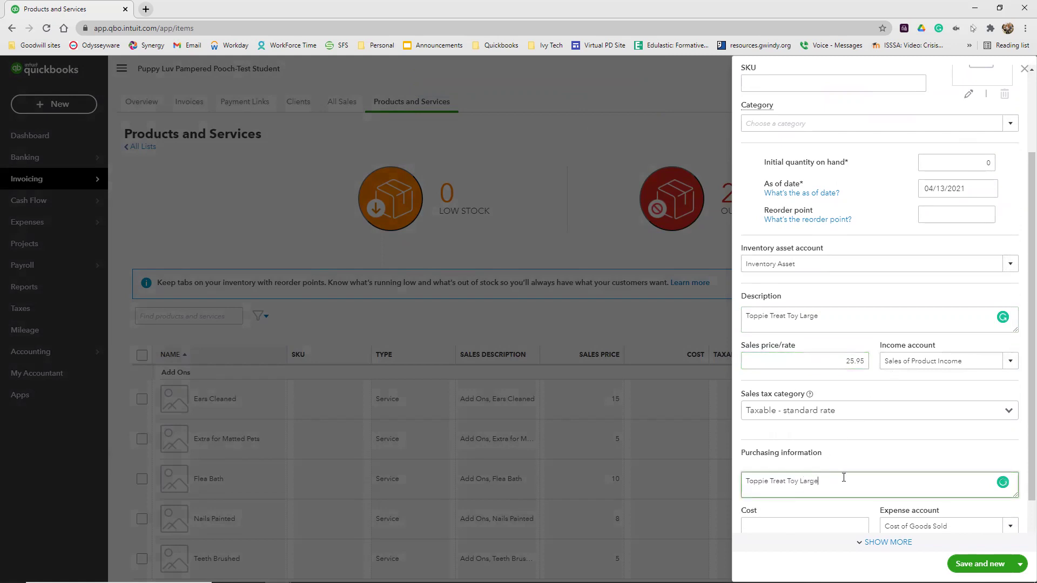
Enter cost 10.95 and save the Large item with Save and close
{"action": "scroll", "coordinate": [843, 478], "scroll_direction": "down", "scroll_amount": 1}
{"action": "left_click", "coordinate": [833, 478]}
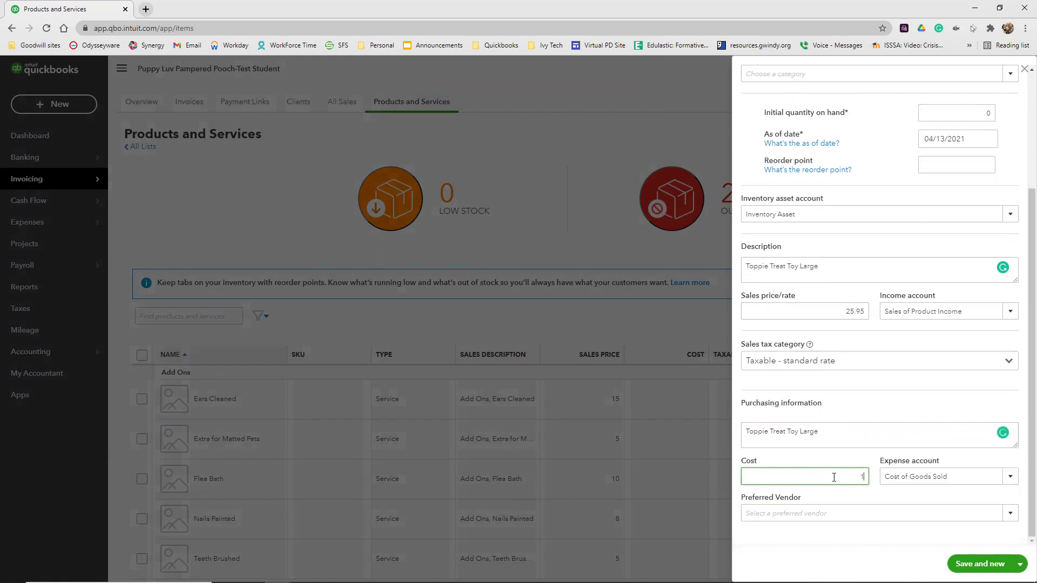
{"action": "type", "text": "10.95"}
{"action": "left_click", "coordinate": [899, 406]}
{"action": "left_click", "coordinate": [1019, 564]}
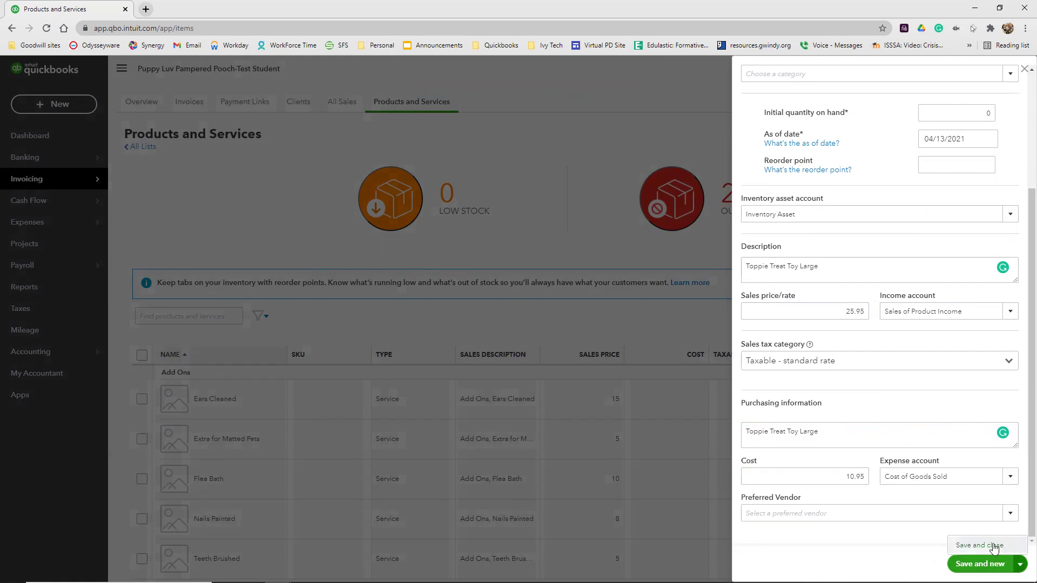
{"action": "left_click", "coordinate": [993, 546]}
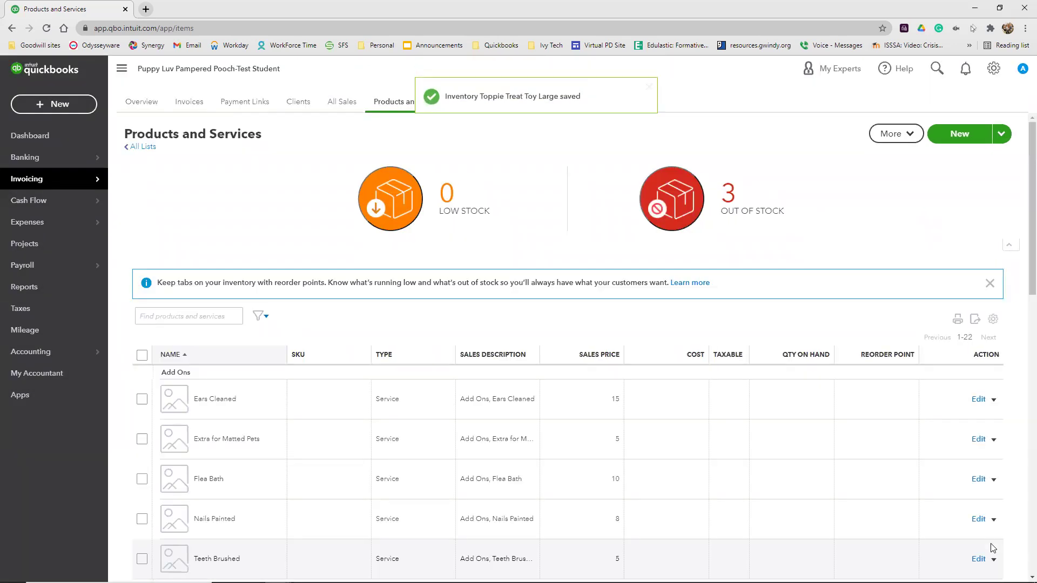